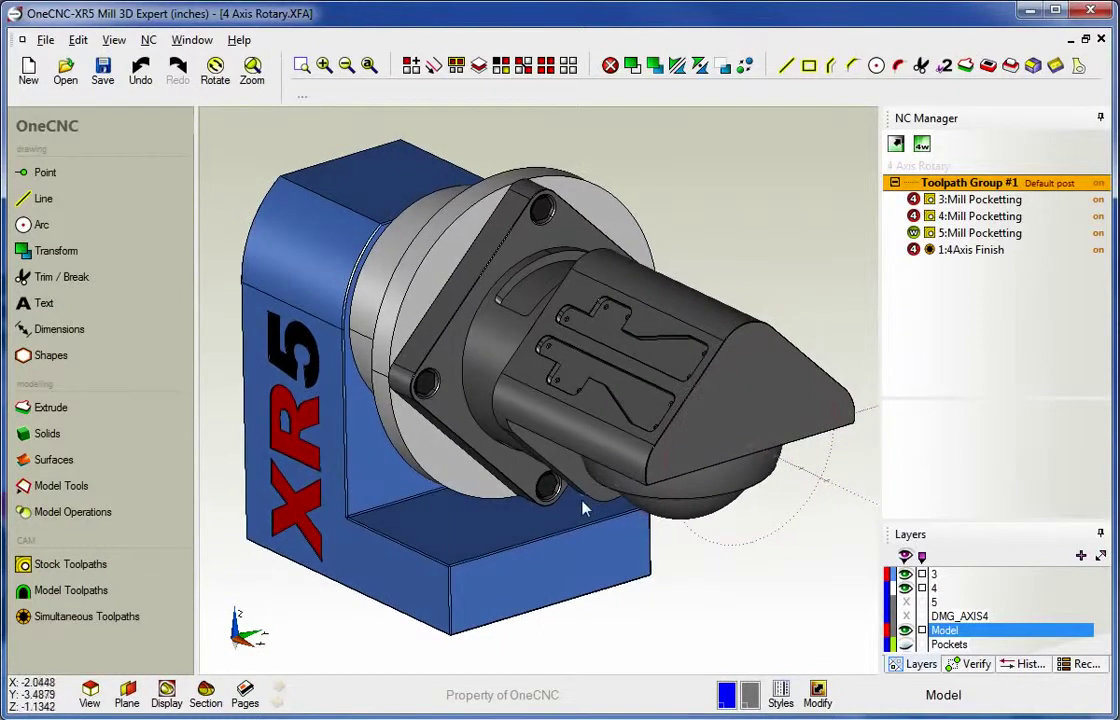
scroll(583, 503, "up", 3)
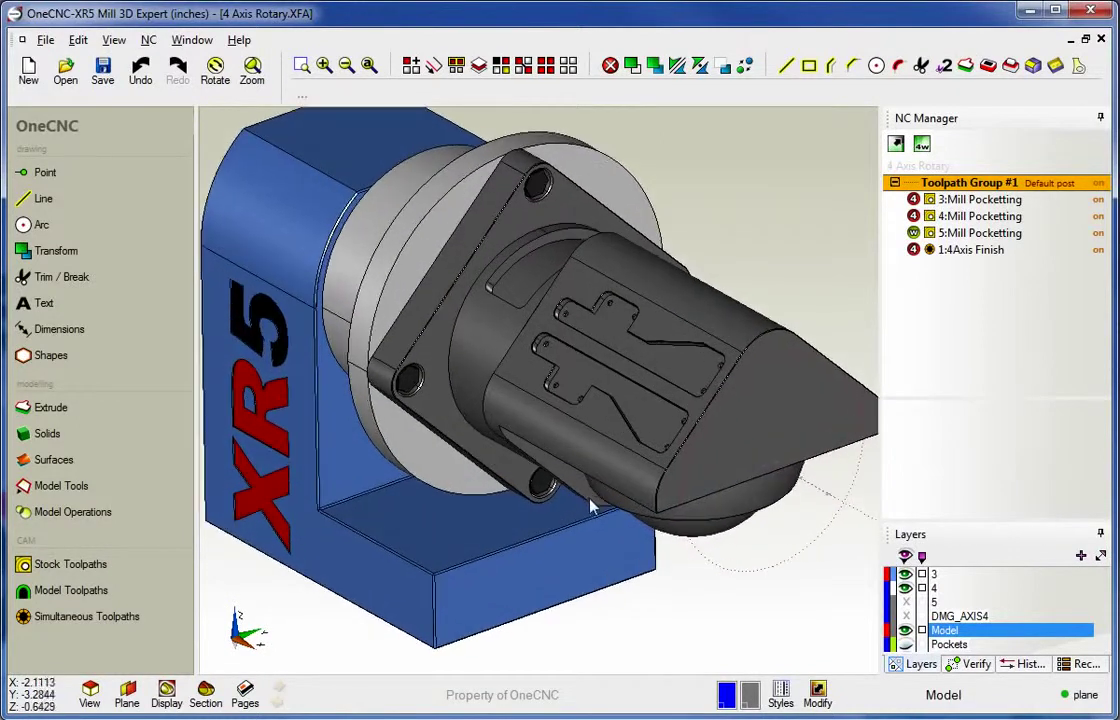
middle_click_drag(588, 508, 486, 405)
middle_click_drag(272, 410, 509, 376)
middle_click_drag(687, 471, 592, 466)
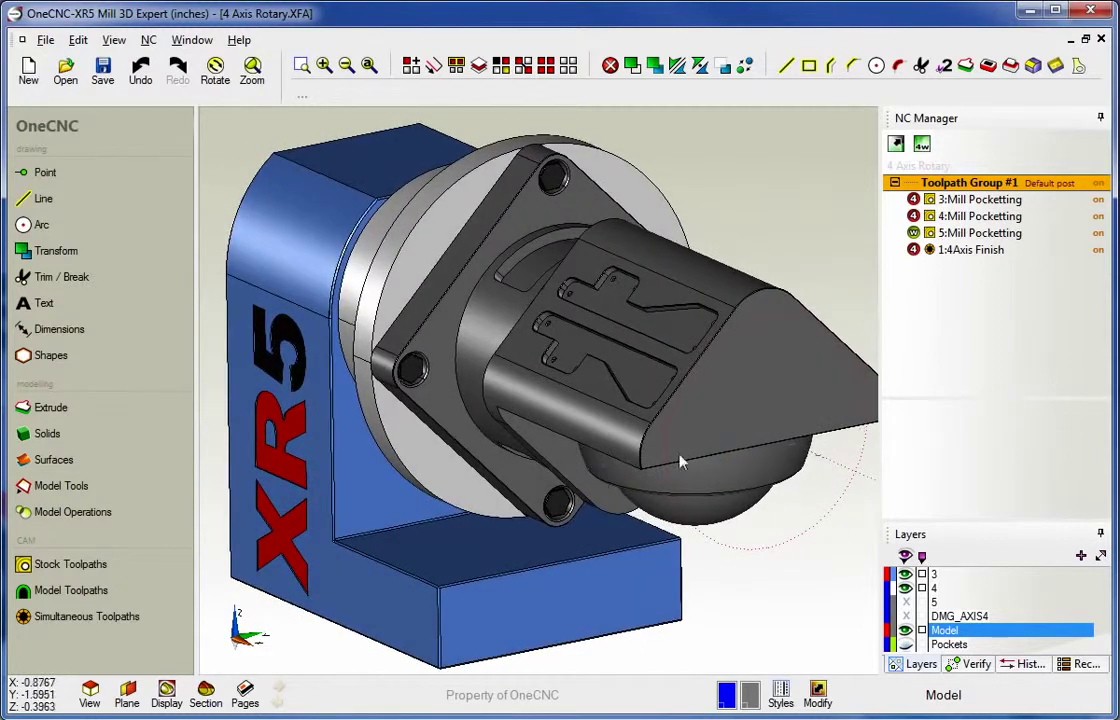
Step: Examine the 4 Axis Position Machining, 4 Axis Wrap and 4 Axis Simultaneous options for multiaxis machining without applying any of them
left_click(922, 145)
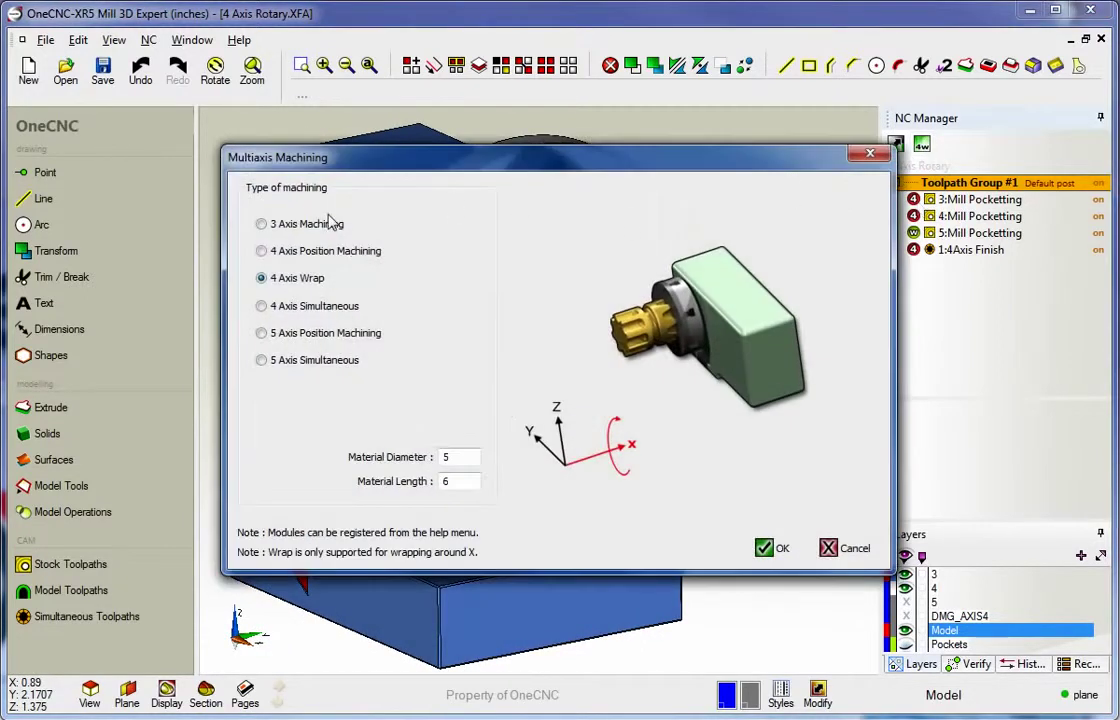
left_click(262, 253)
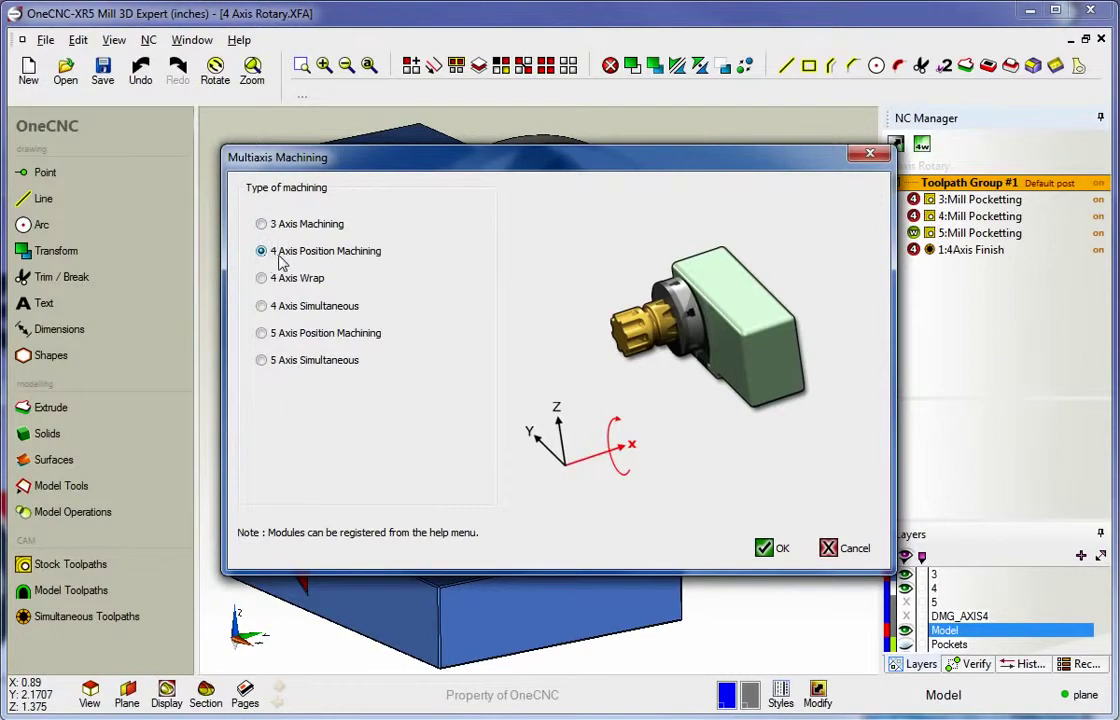
left_click_drag(446, 163, 829, 440)
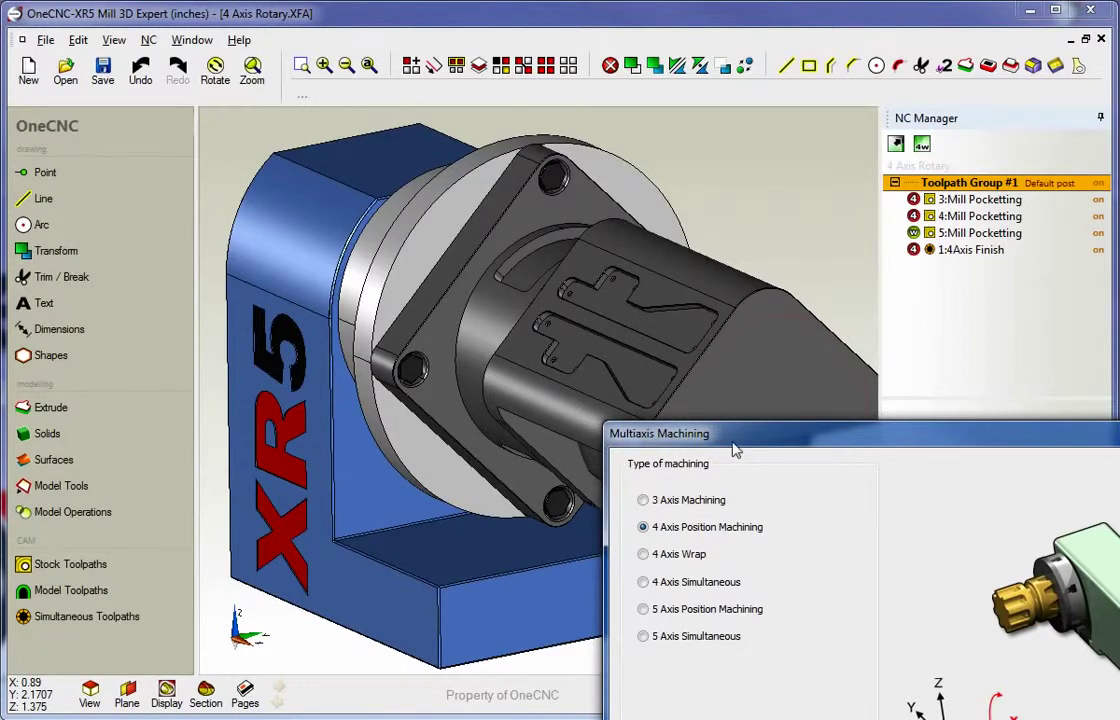
left_click_drag(732, 444, 325, 130)
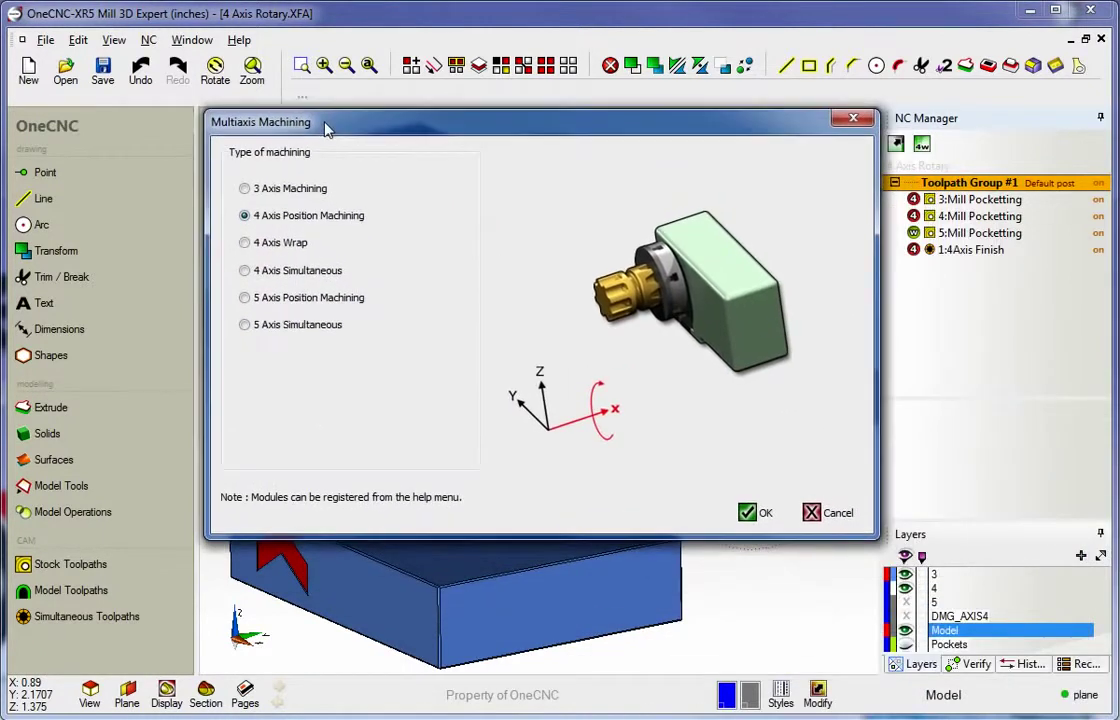
left_click(245, 243)
left_click_drag(409, 146, 476, 536)
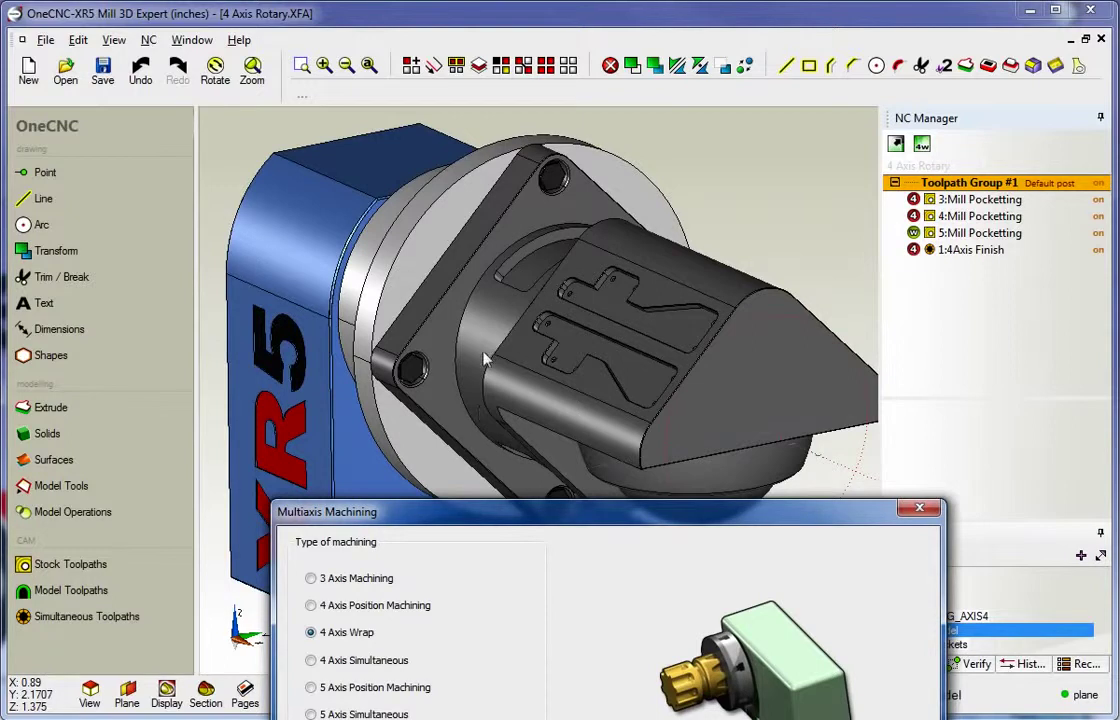
left_click_drag(530, 519, 463, 125)
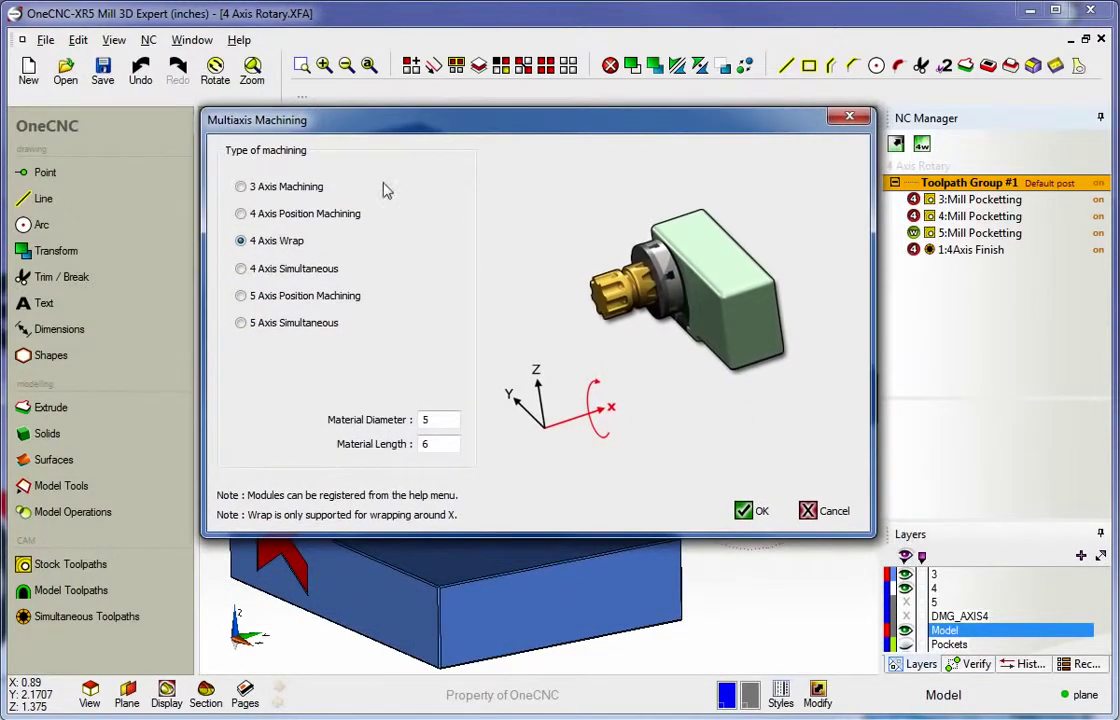
left_click(241, 270)
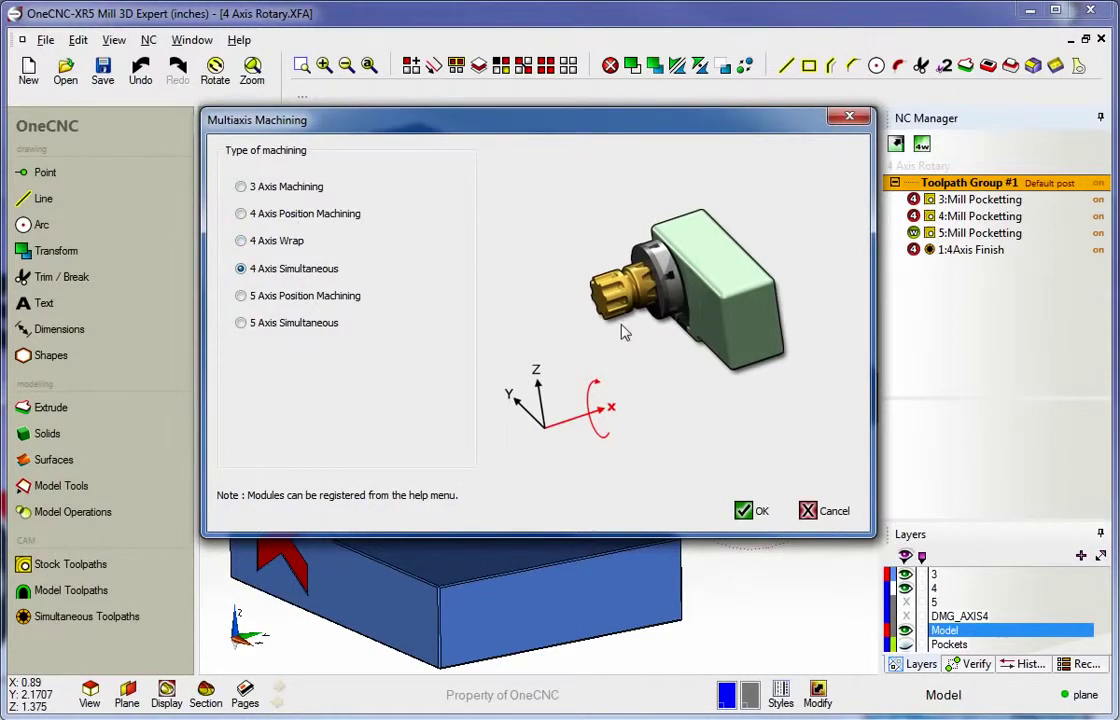
left_click(808, 512)
Step: Preview the toolpaths of Toolpath Group #1 on the rotary fixture, inspecting the pocketing and 4-axis finish motion from several angles
middle_click_drag(682, 395, 622, 357)
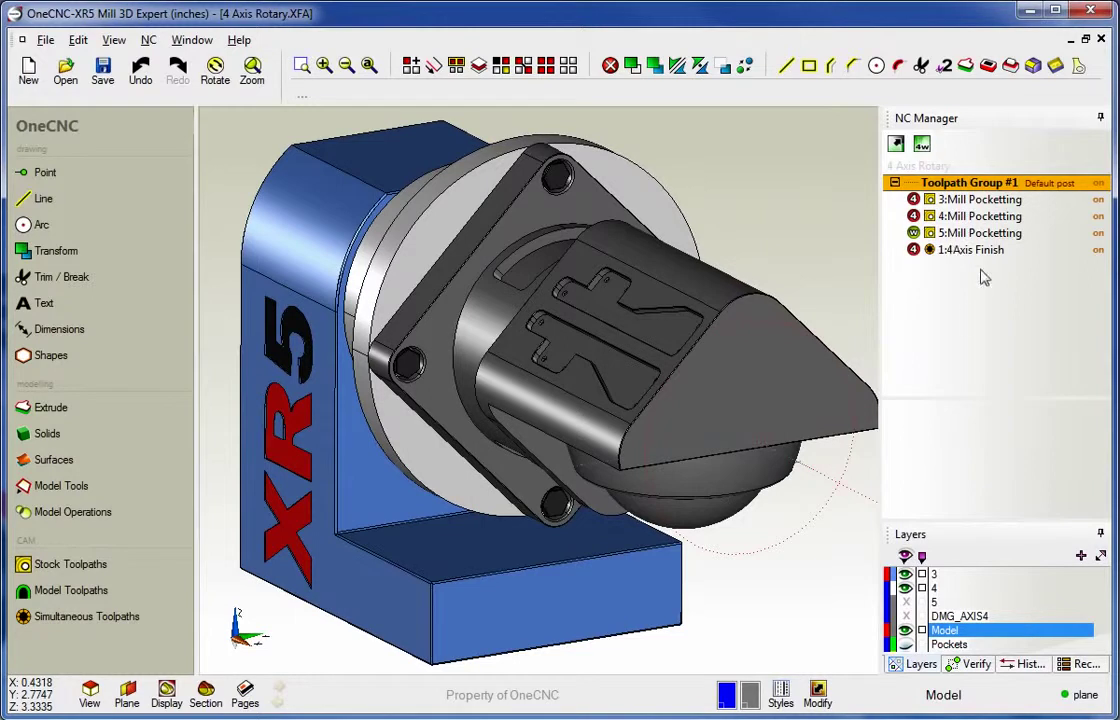
right_click(950, 190)
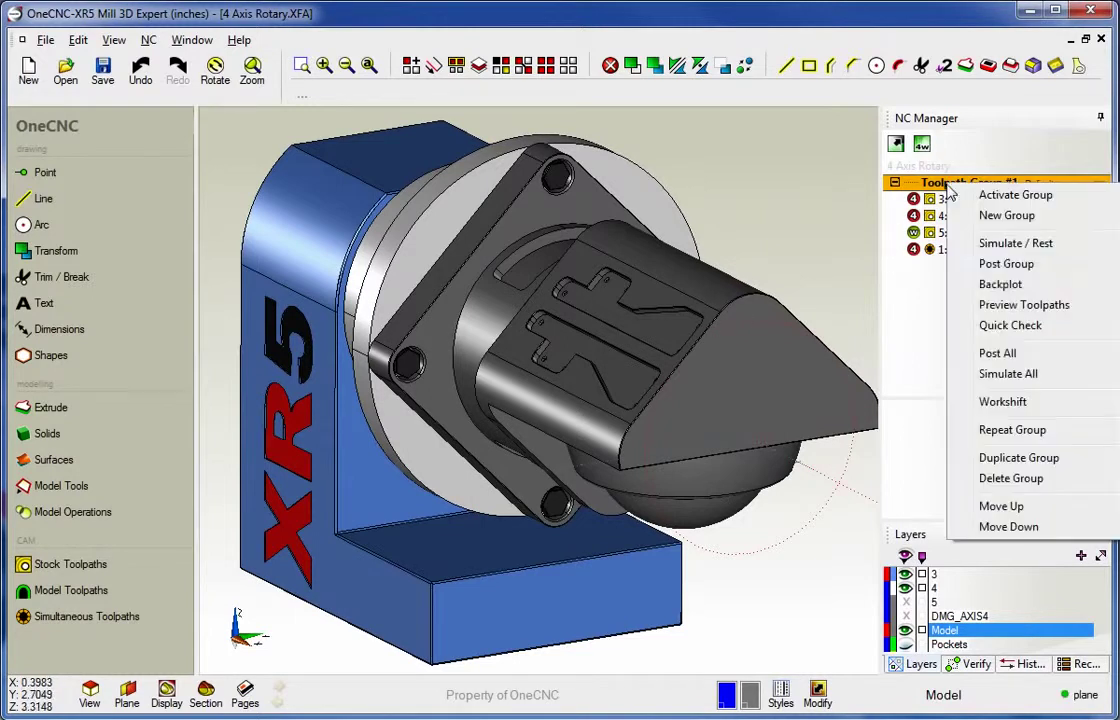
left_click(1004, 307)
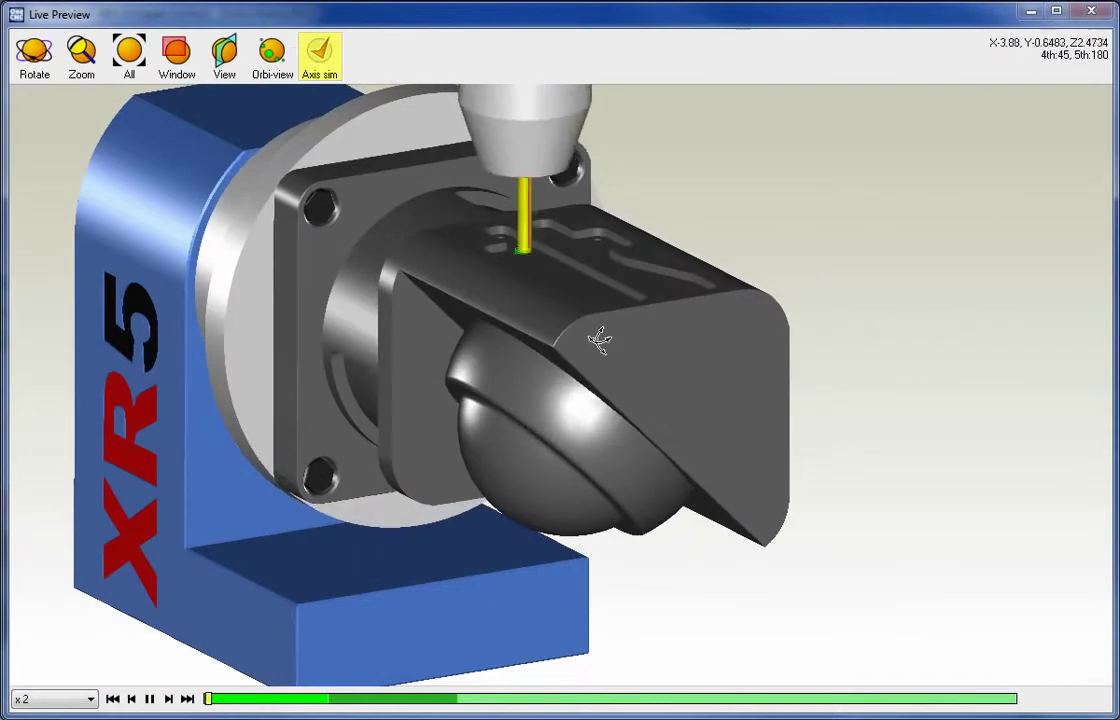
middle_click_drag(589, 368, 647, 384)
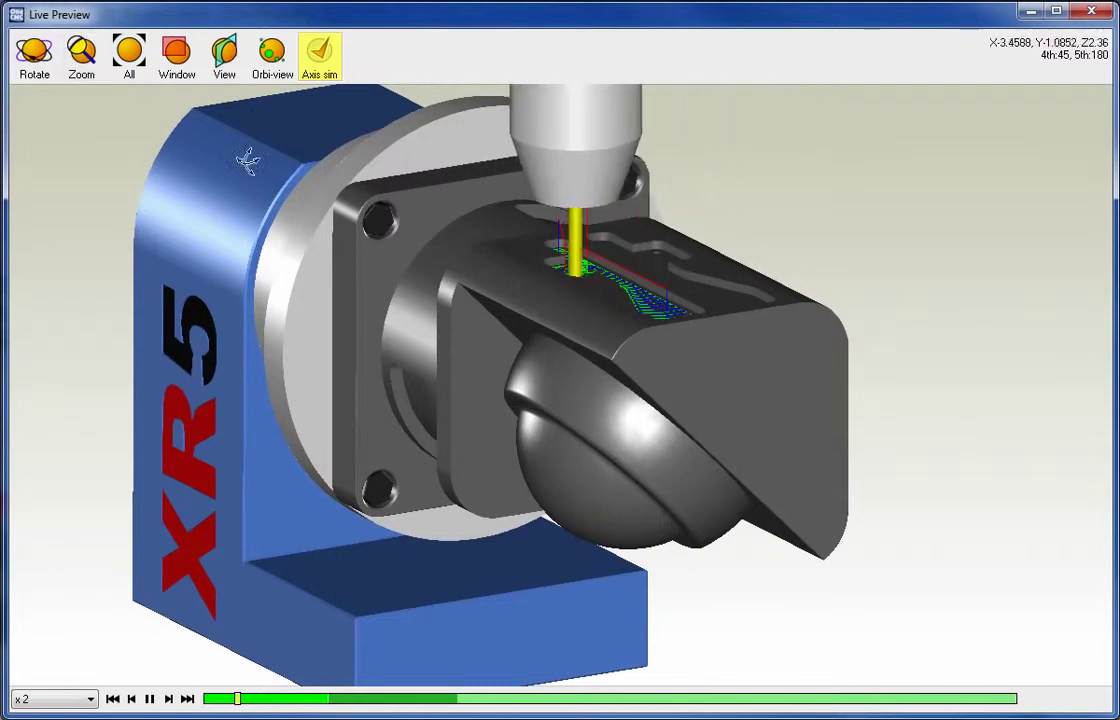
scroll(540, 322, "down", 2)
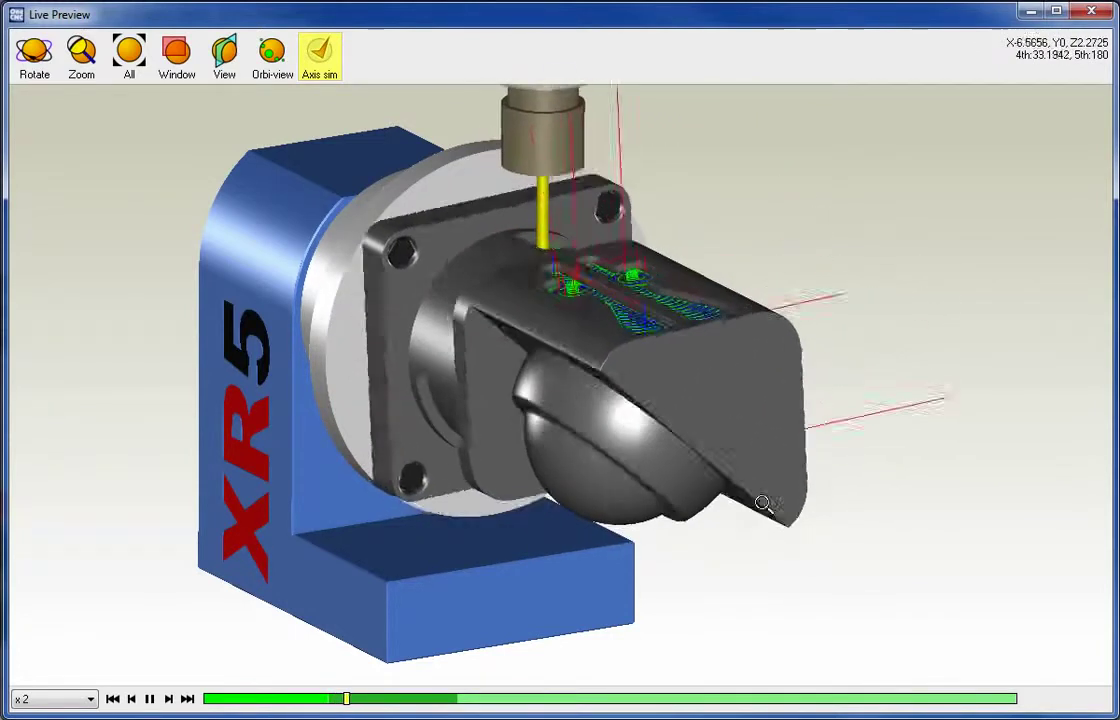
middle_click_drag(637, 322, 648, 429)
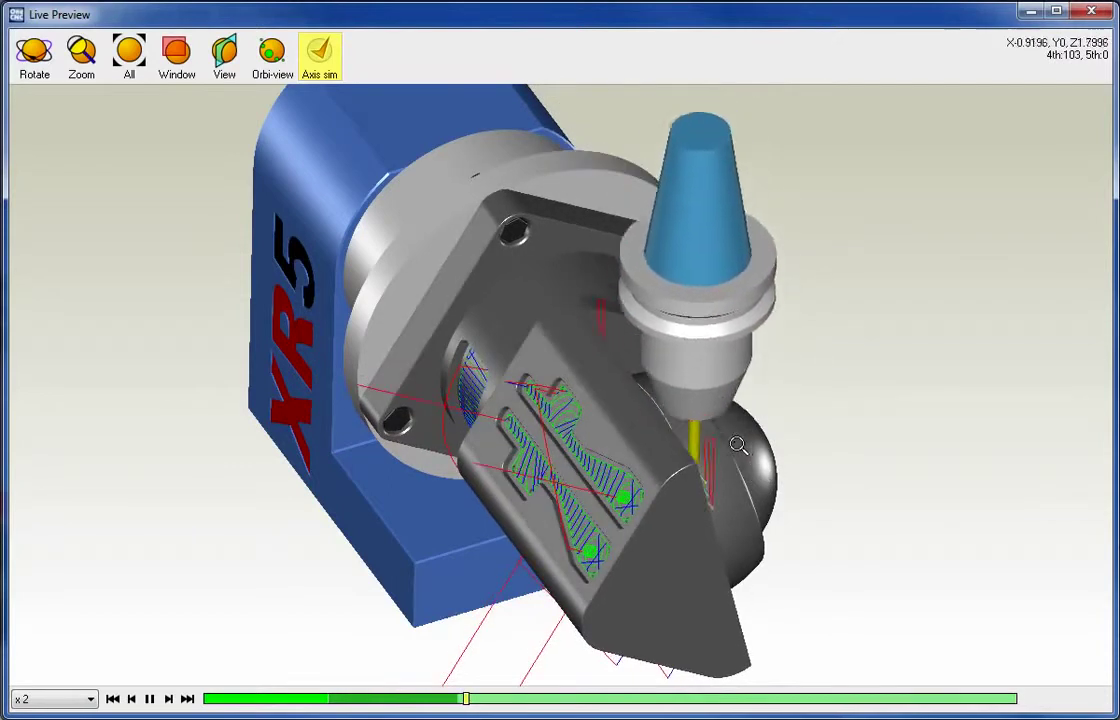
middle_click_drag(735, 445, 648, 441)
left_click_drag(648, 440, 855, 510)
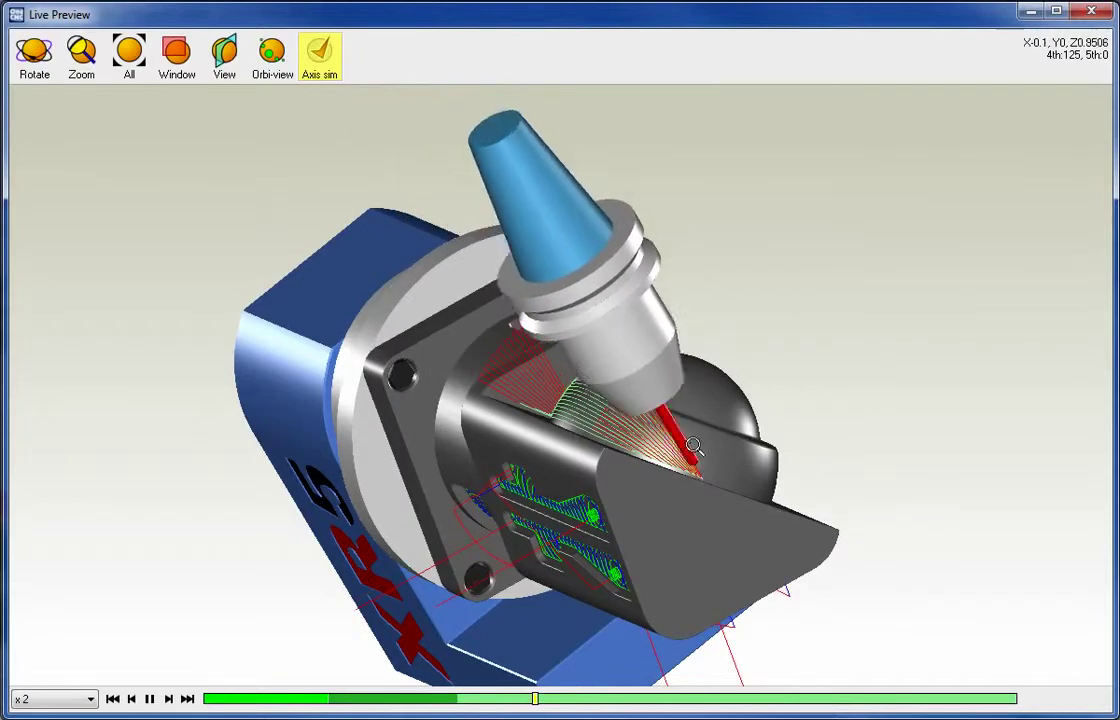
middle_click_drag(752, 475, 642, 498)
left_click(1092, 12)
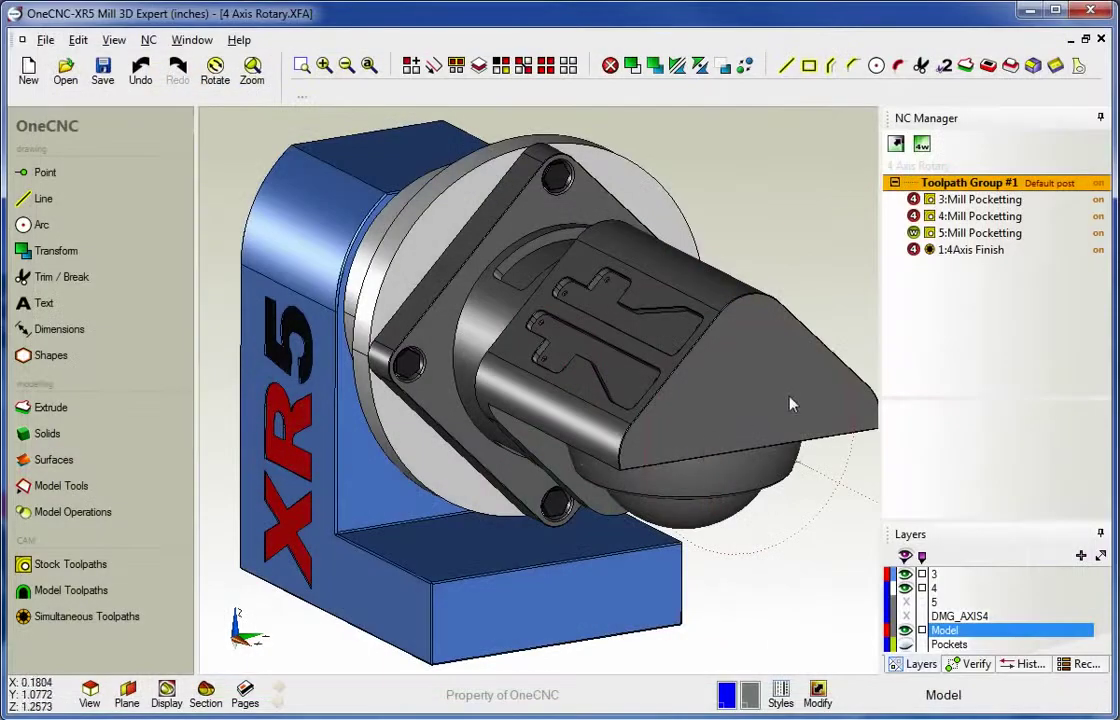
Step: Simulate Toolpath Group #1 using the Stock Model with Show Holders and Axis Simulation enabled, playing it at x5 speed
right_click(958, 188)
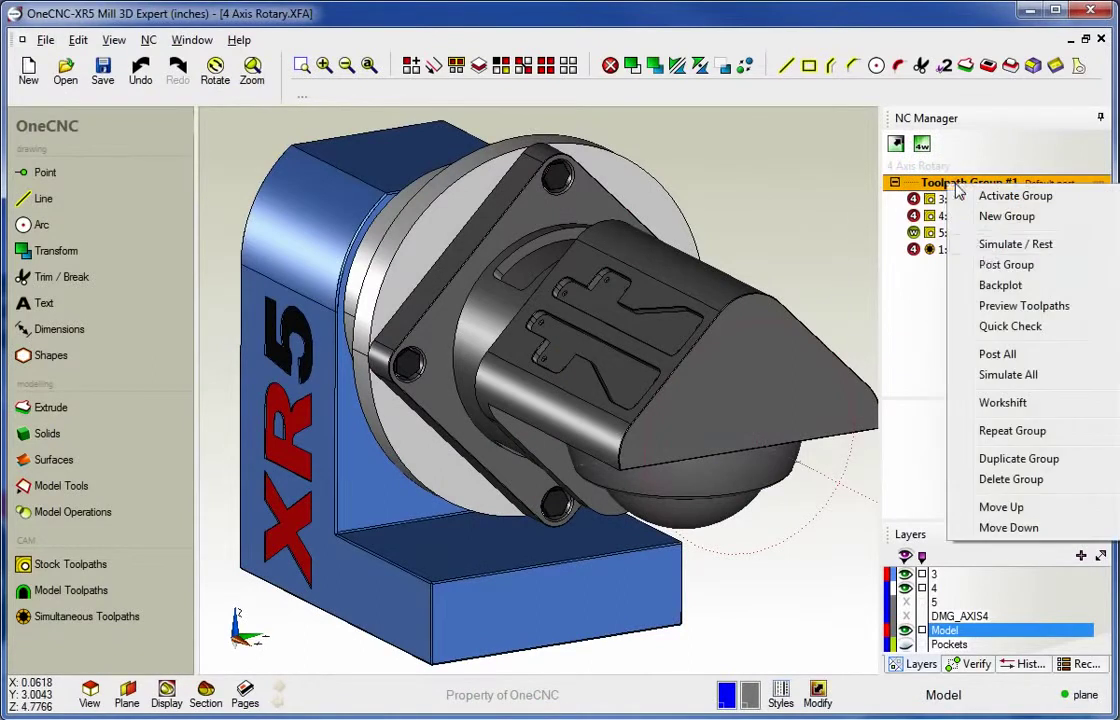
left_click(1012, 245)
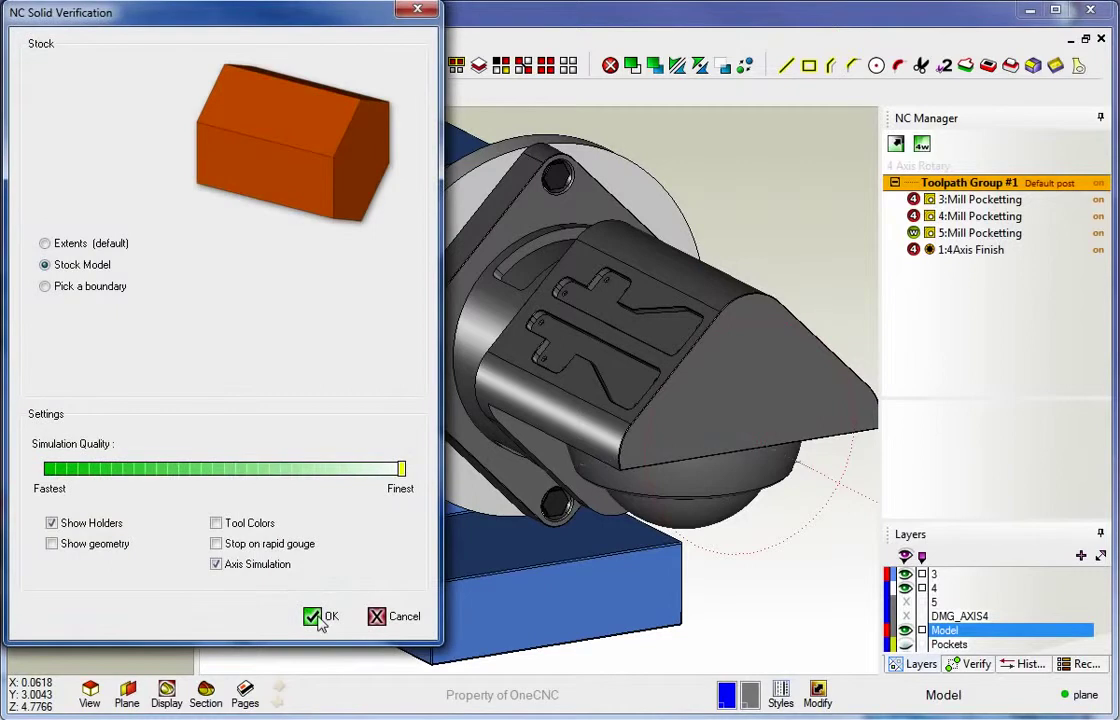
left_click(316, 617)
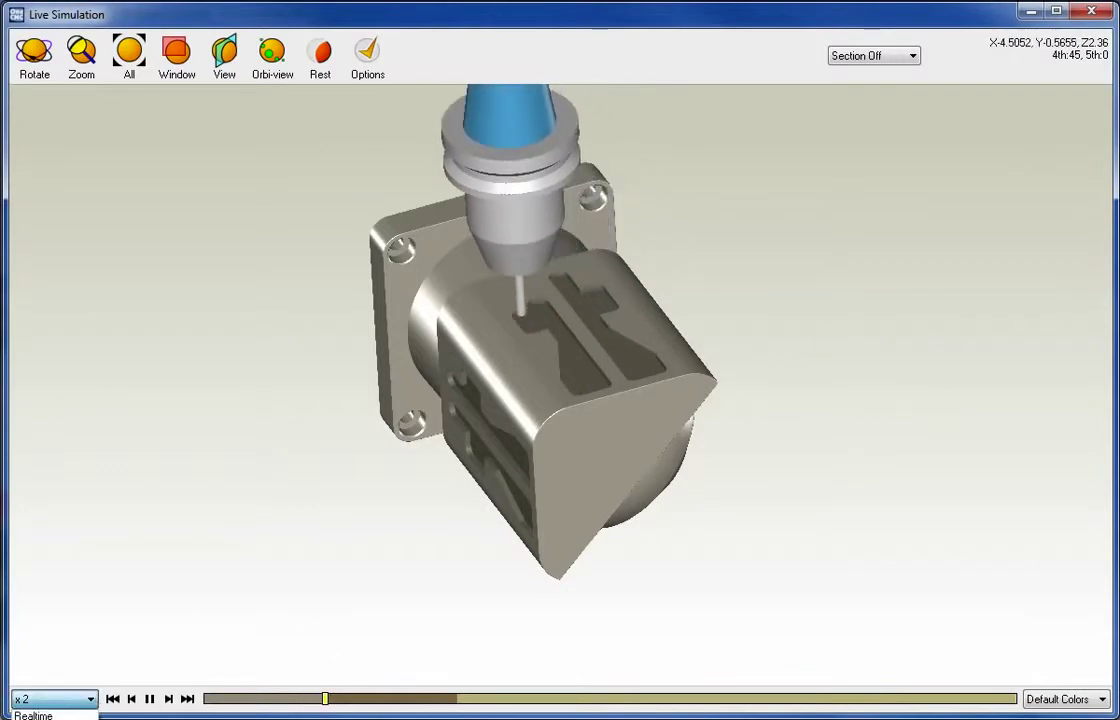
left_click(33, 719)
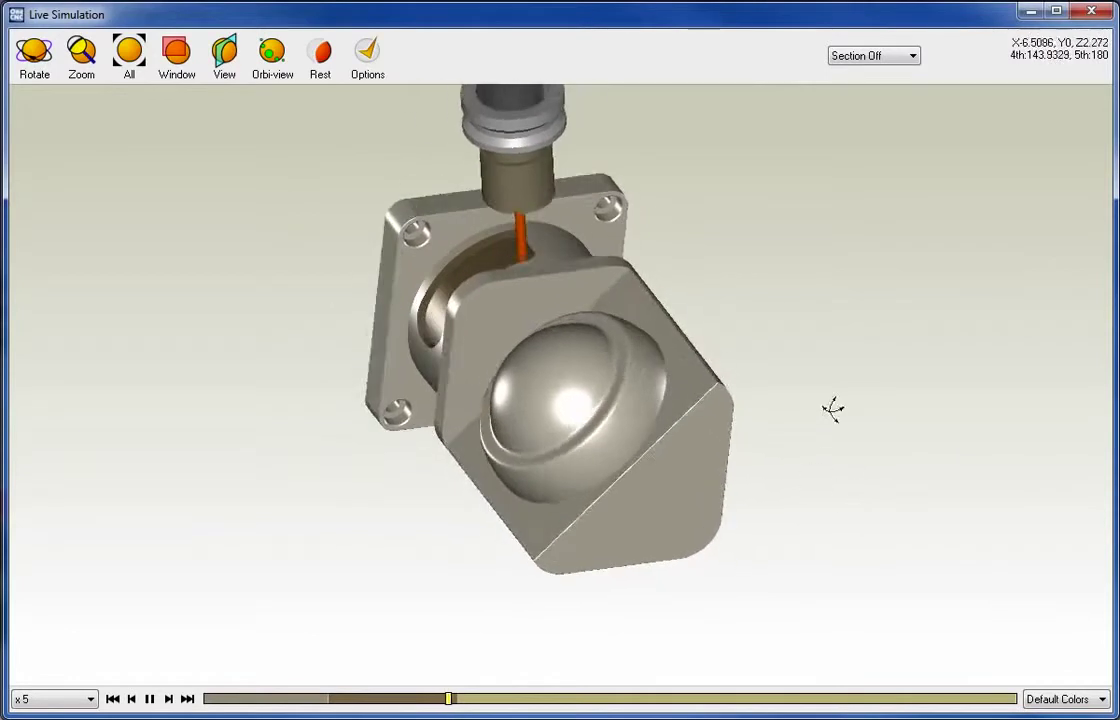
left_click(1092, 12)
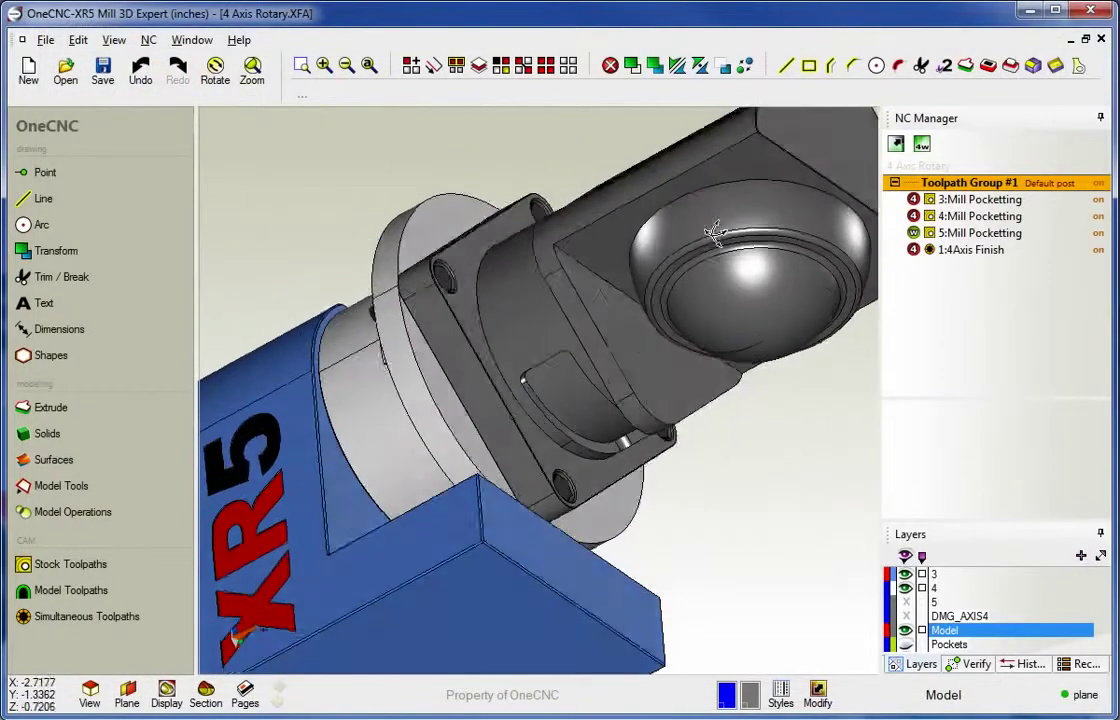
Step: Examine the 5 Axis Position Machining and 5 Axis Simultaneous options for multiaxis machining without applying either of them
middle_click_drag(714, 232, 740, 263)
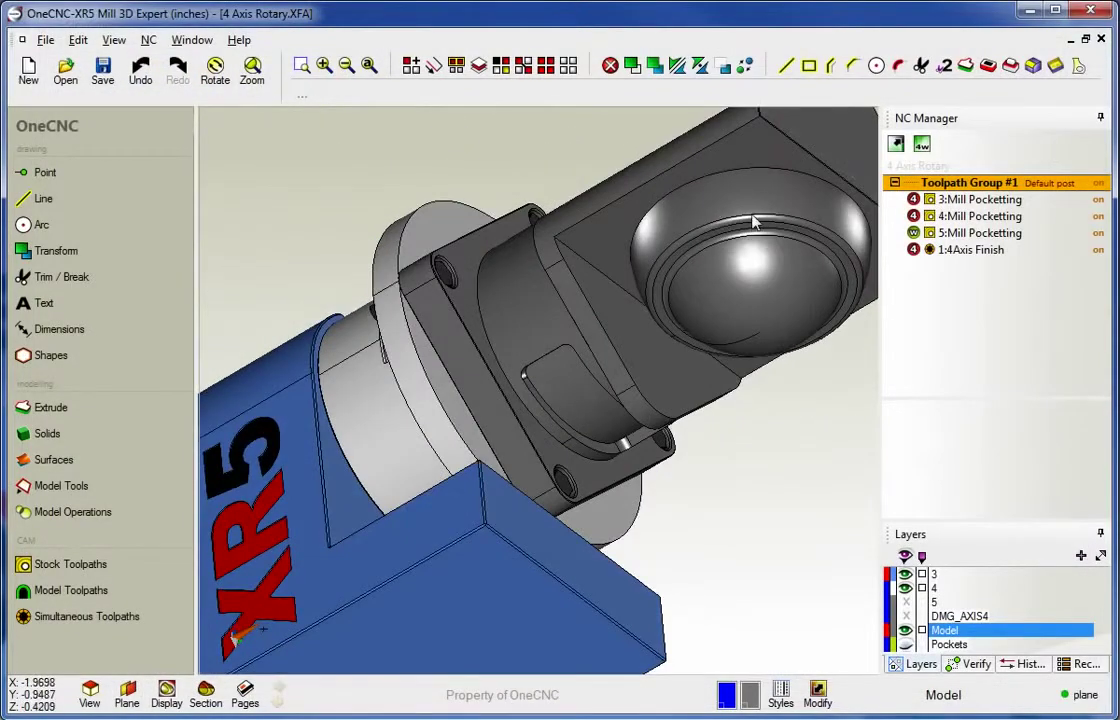
middle_click_drag(755, 212, 677, 399)
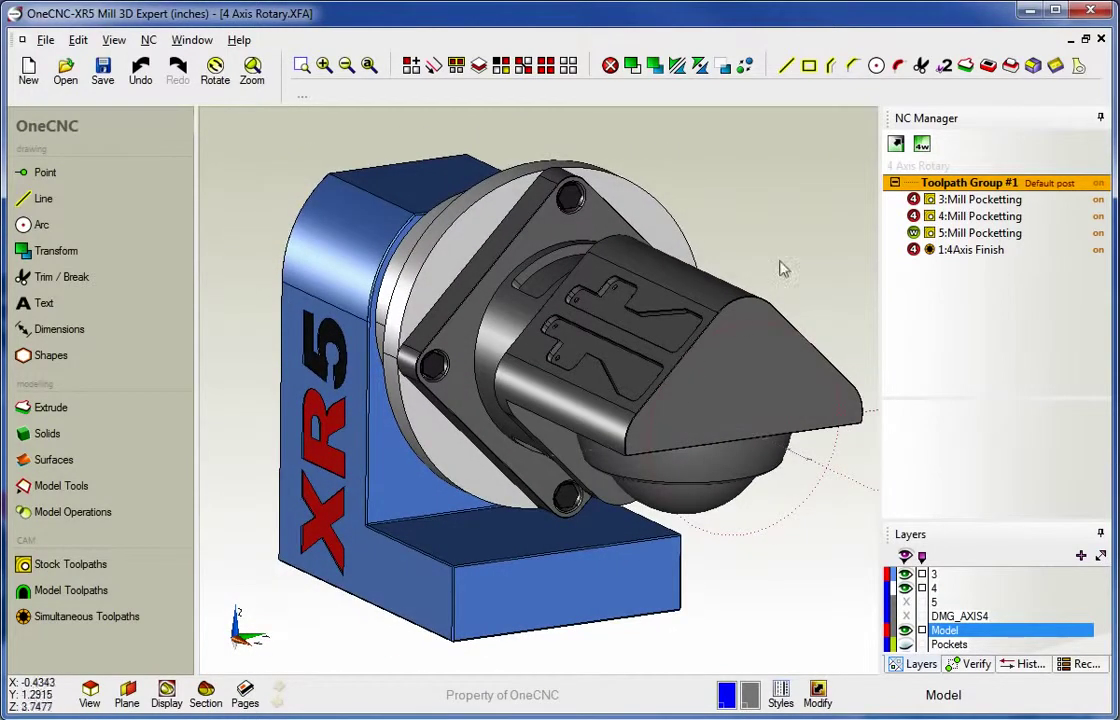
left_click(921, 145)
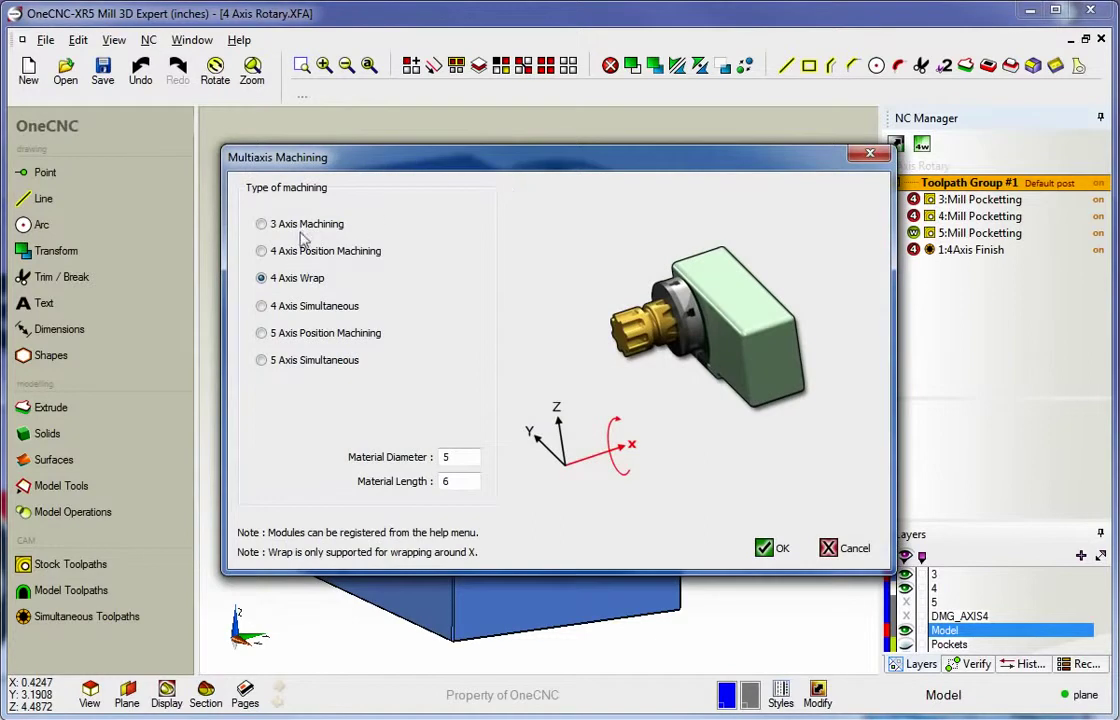
left_click(261, 334)
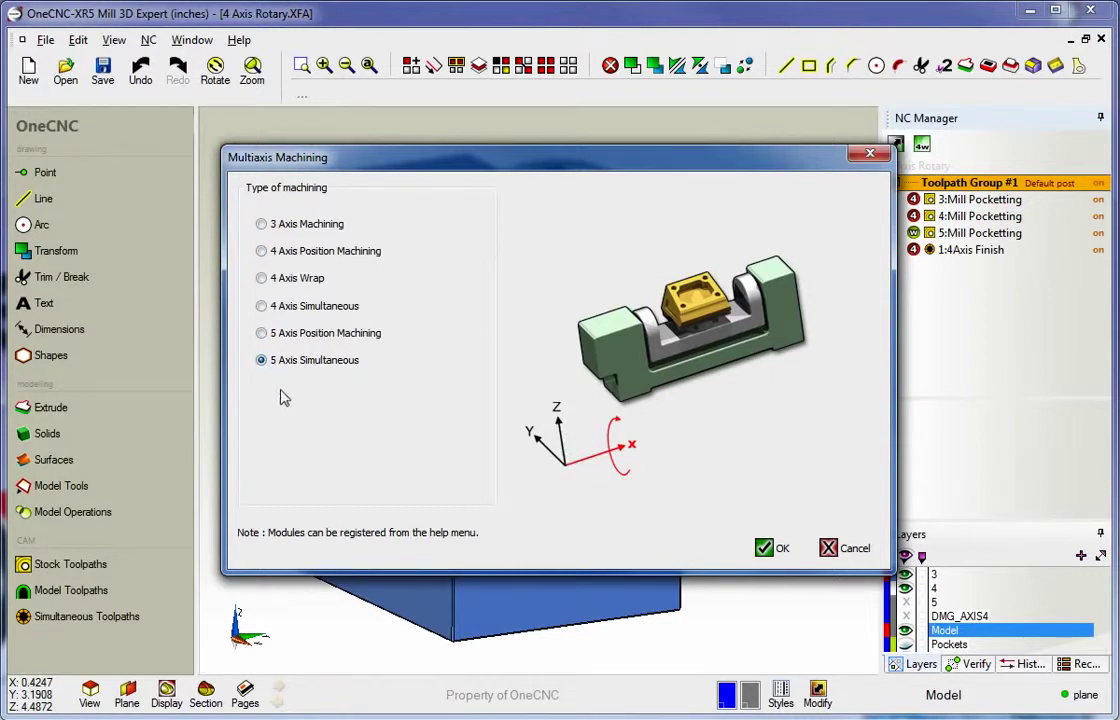
left_click(850, 549)
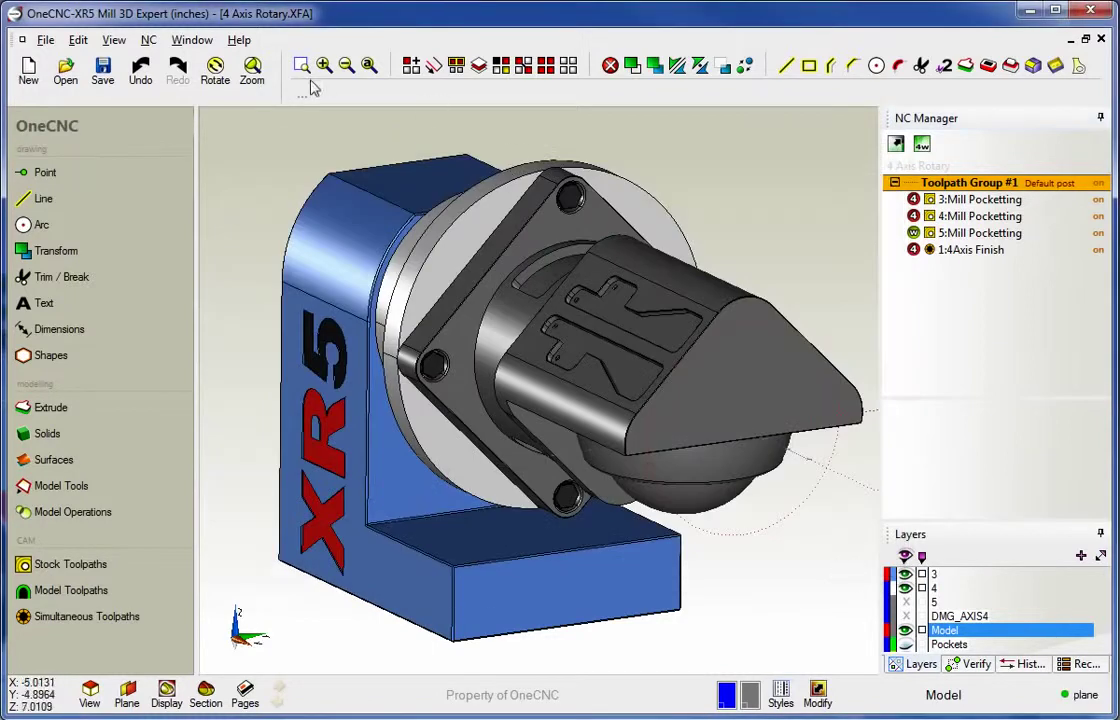
Step: Switch to the open 5 Axis Simultaneous.XFA file to show the trunnion model
left_click(192, 40)
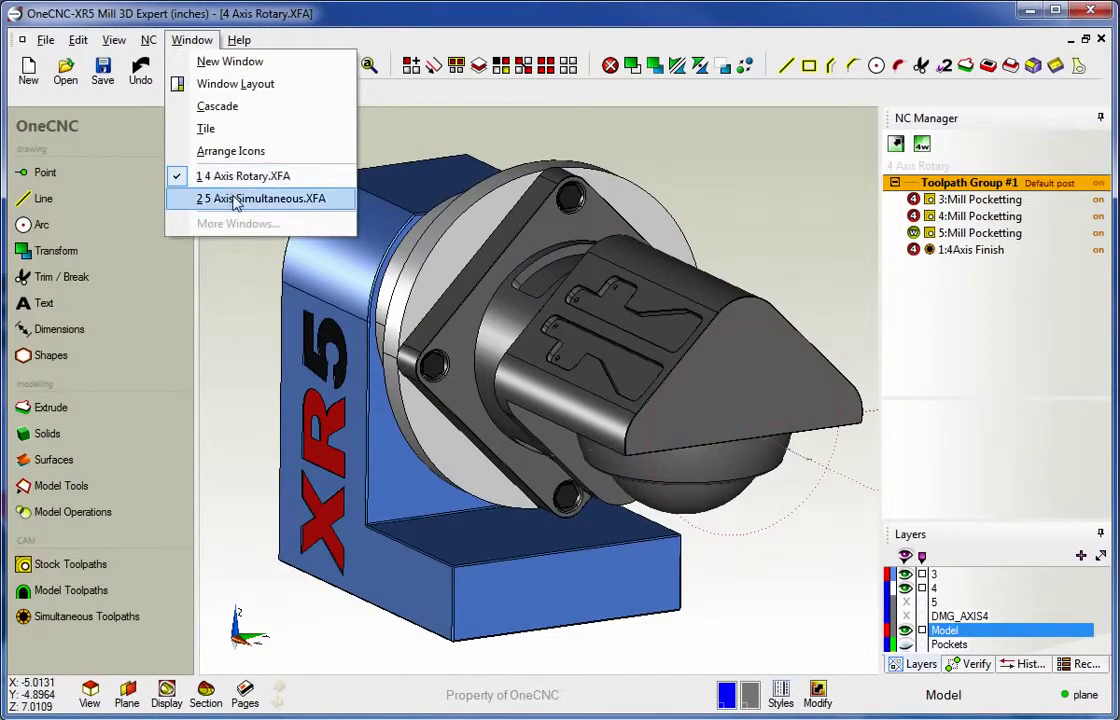
left_click(228, 198)
mouse_move(592, 325)
middle_mouse_down()
mouse_move(597, 286)
mouse_move(625, 294)
mouse_move(601, 327)
middle_mouse_up()
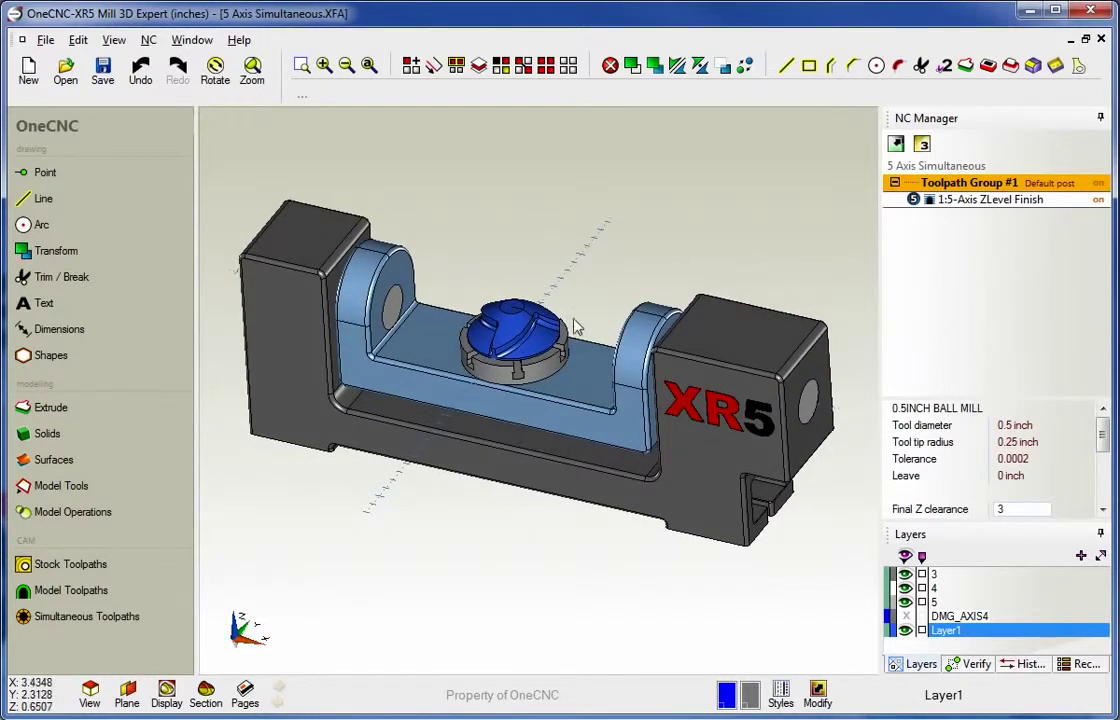
Step: Preview the 5-Axis ZLevel Finish toolpath at /5 speed and inspect the tool motion with the whole trunnion fixture in view
right_click(980, 200)
left_click(999, 333)
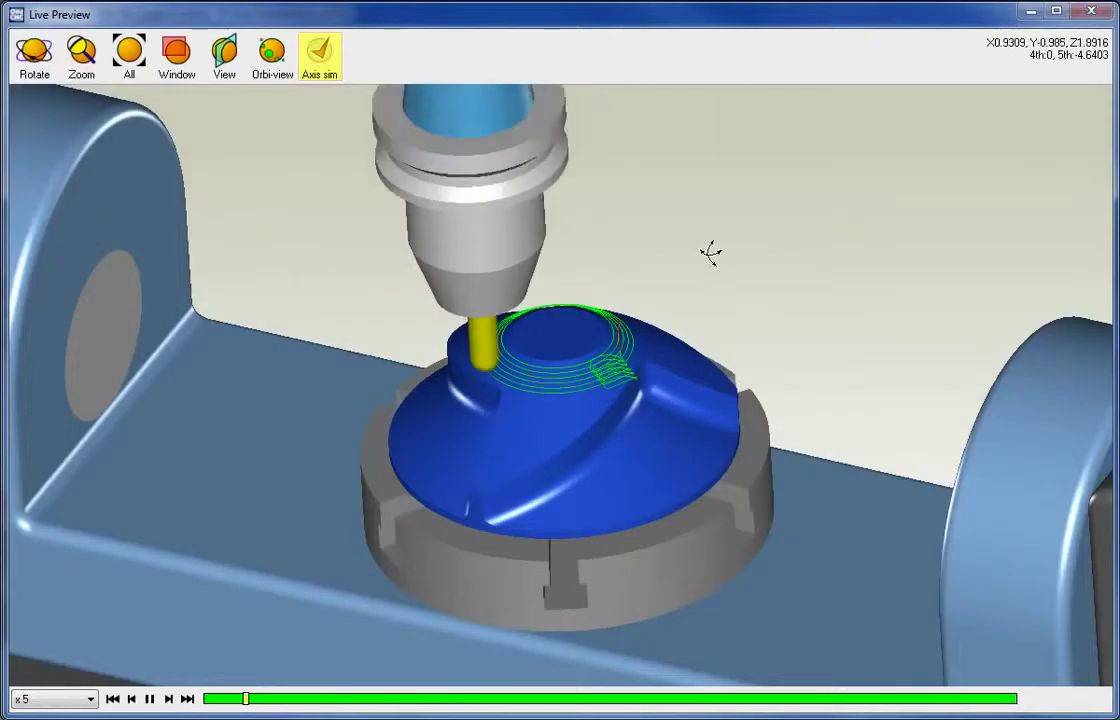
left_click(87, 695)
left_click(40, 718)
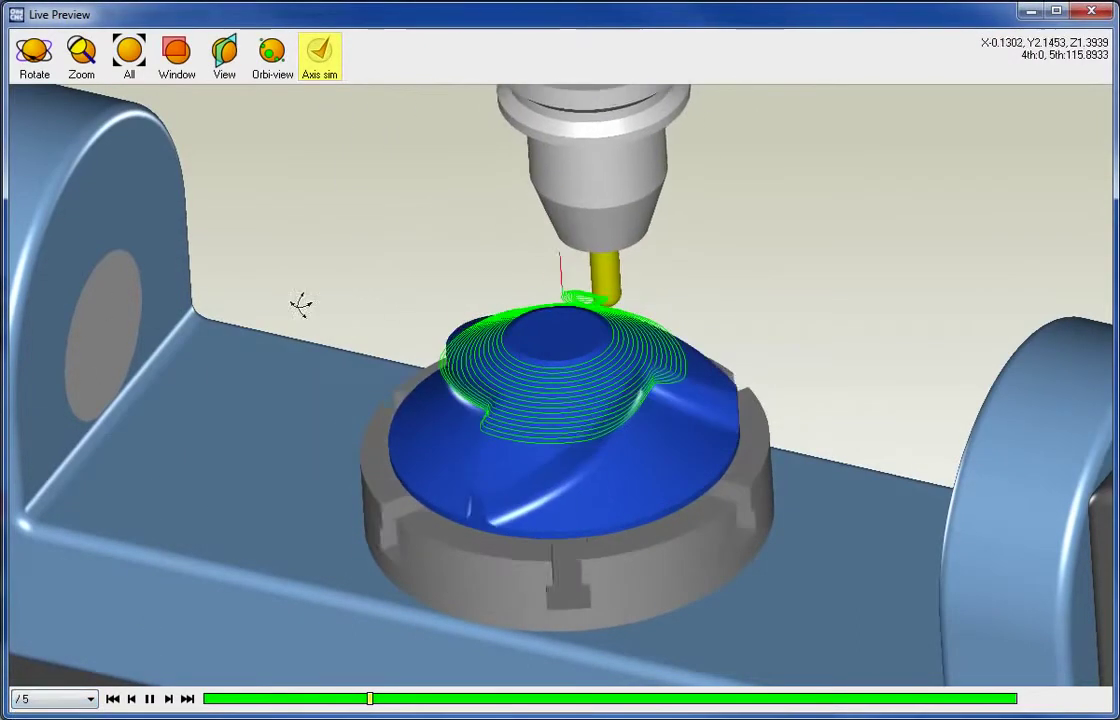
left_click(81, 56)
left_click_drag(415, 292, 453, 328)
scroll(453, 328, "down", 3)
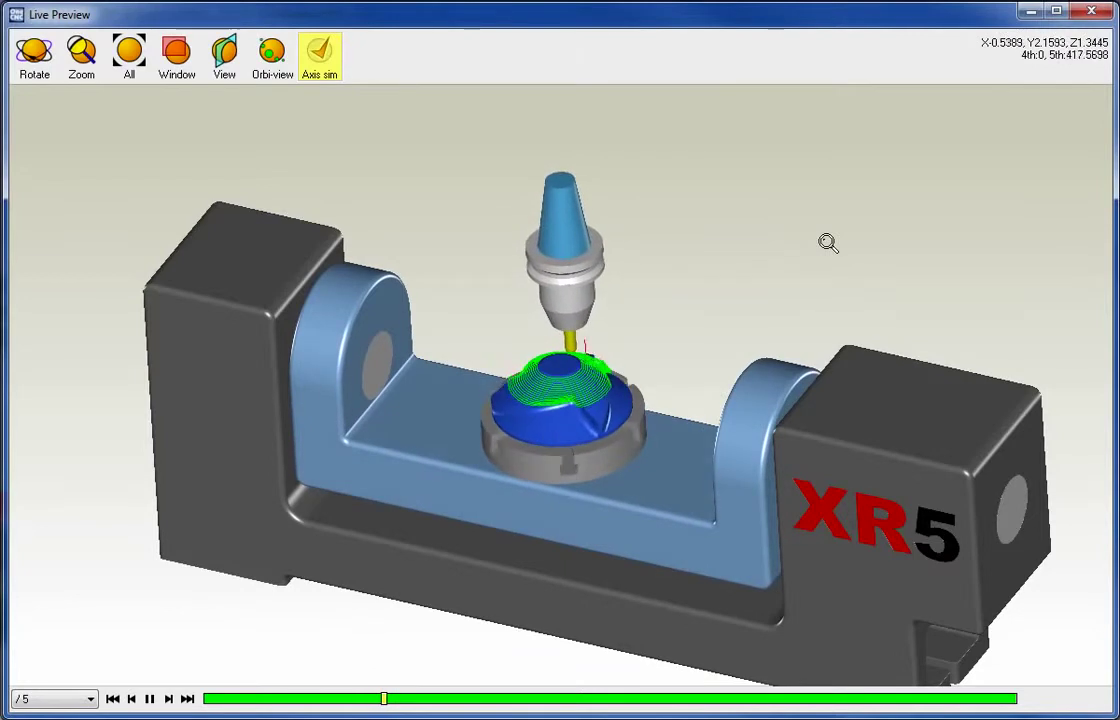
middle_click_drag(737, 363, 733, 298)
scroll(1008, 117, "up", 1)
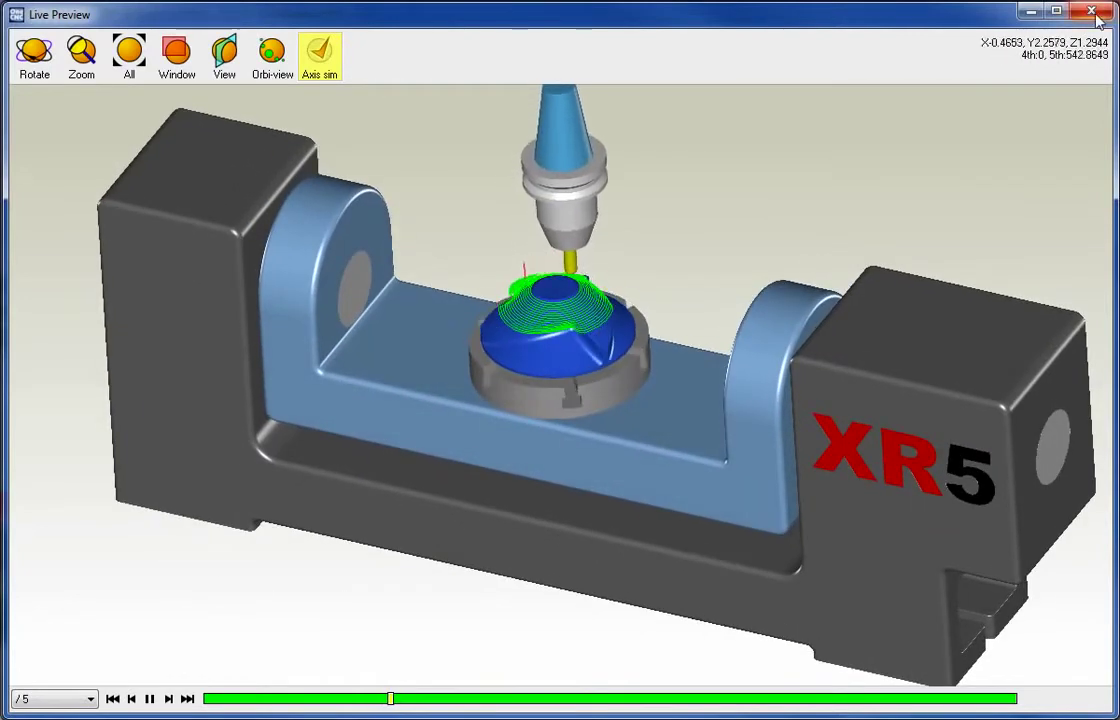